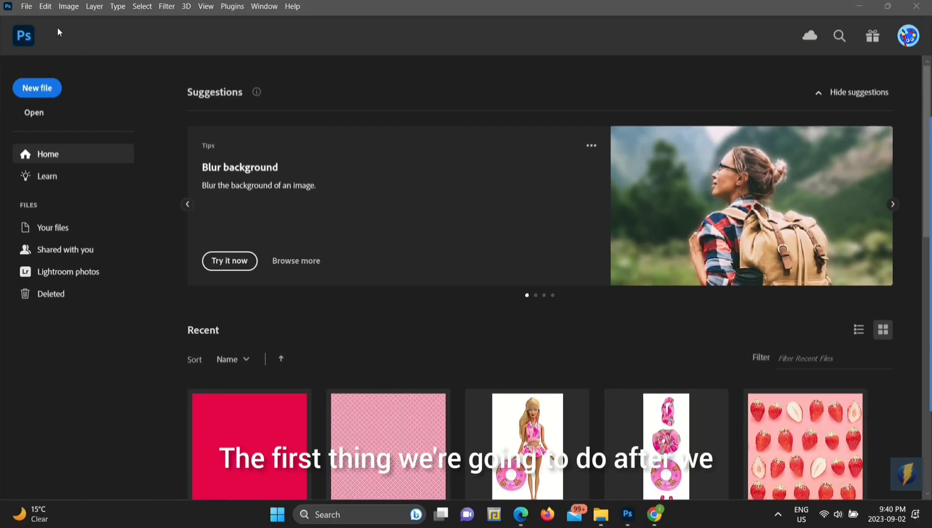
- Open 'silly strawberry bikini model.png' from the Downloads folder through File > Open
{"action": "left_click", "coordinate": [26, 7]}
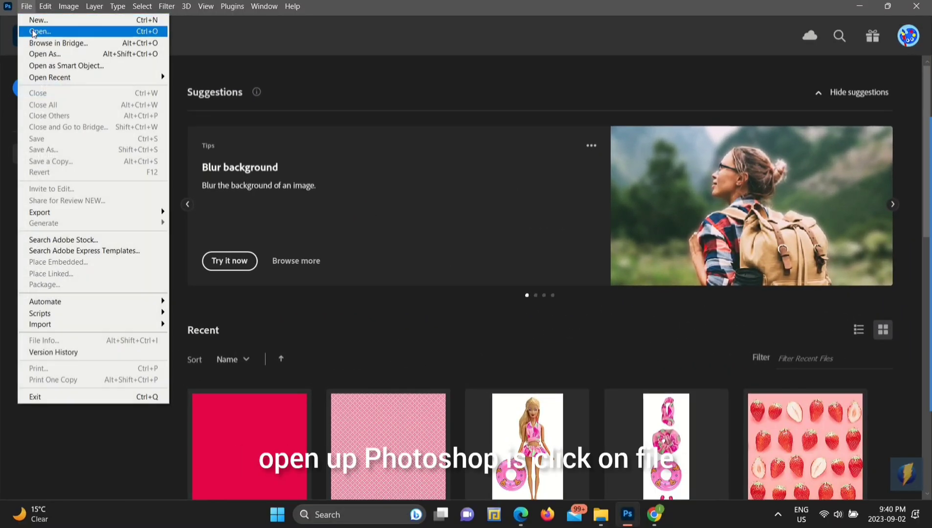
{"action": "left_click", "coordinate": [36, 36]}
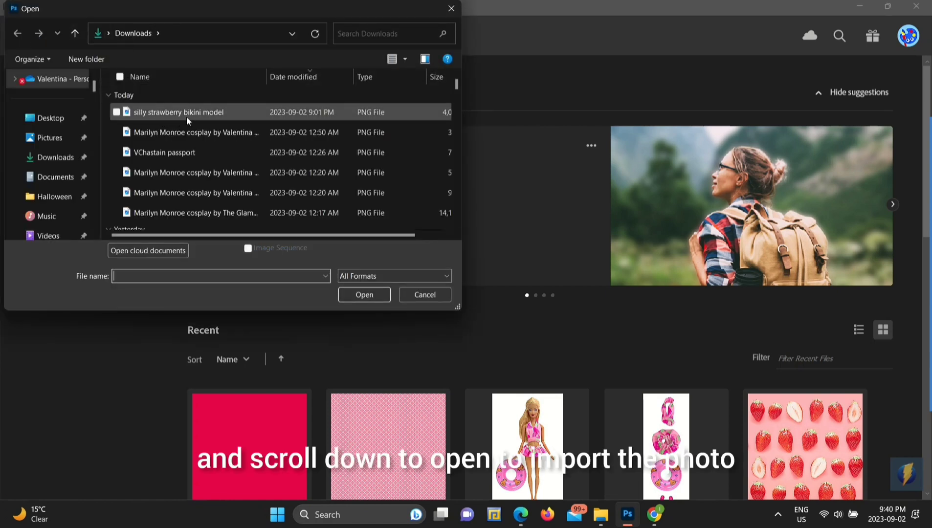
{"action": "double_click", "coordinate": [187, 116]}
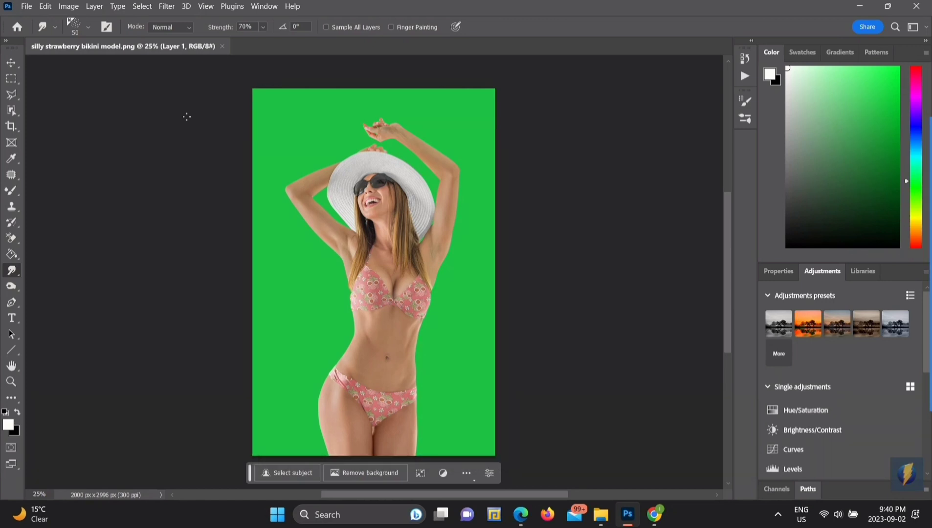
- Show the Layers panel from the Window menu and convert Layer 1 to a Smart Object
{"action": "left_click", "coordinate": [263, 8]}
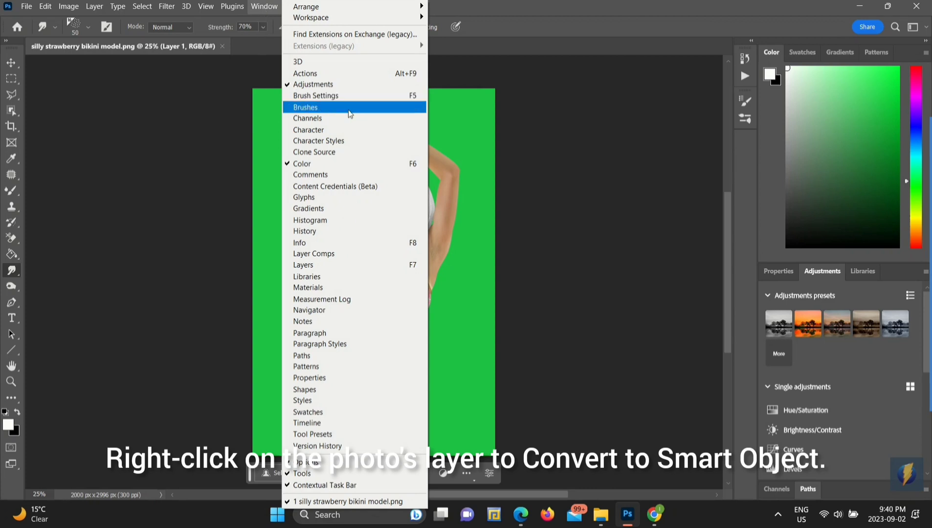
{"action": "left_click", "coordinate": [338, 265]}
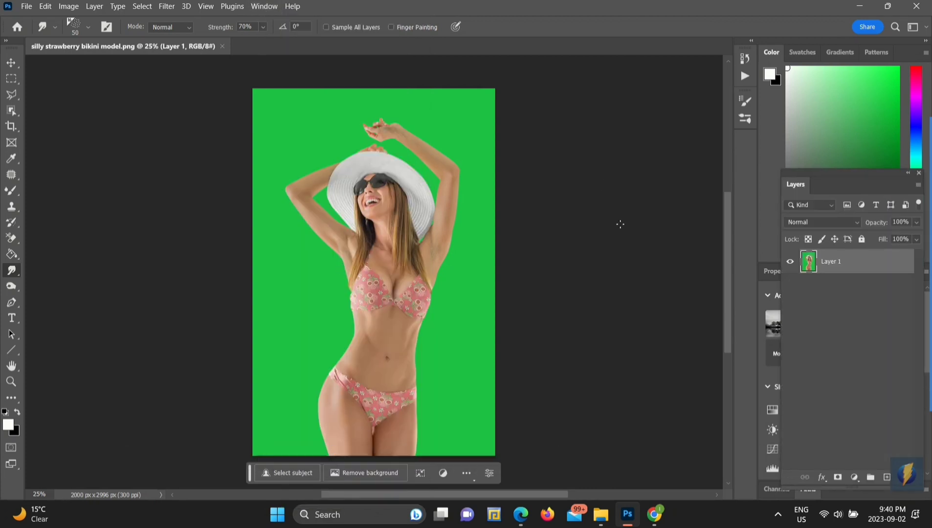
{"action": "right_click", "coordinate": [866, 265]}
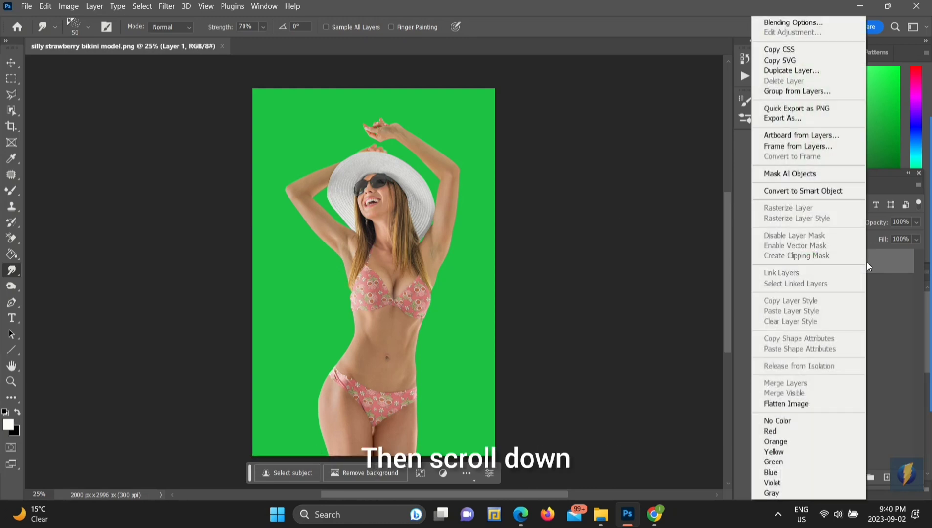
{"action": "left_click", "coordinate": [816, 190]}
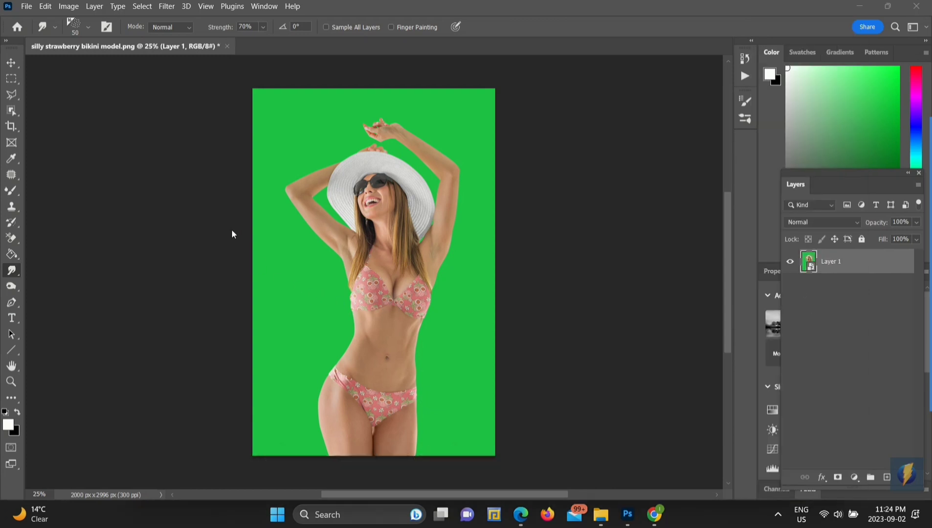
- Launch the Camera Raw Filter on the photo and start a Person 1 mask in Masking
{"action": "left_click", "coordinate": [166, 6]}
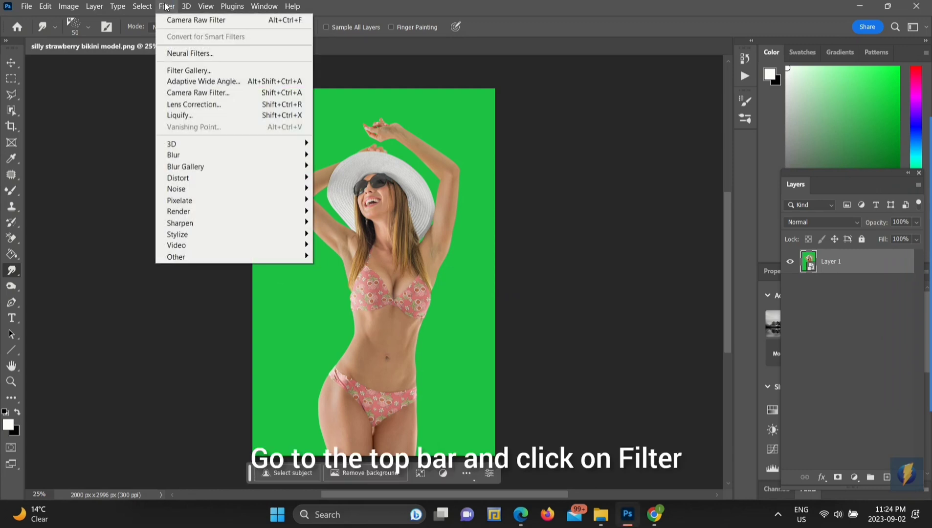
{"action": "left_click", "coordinate": [173, 92]}
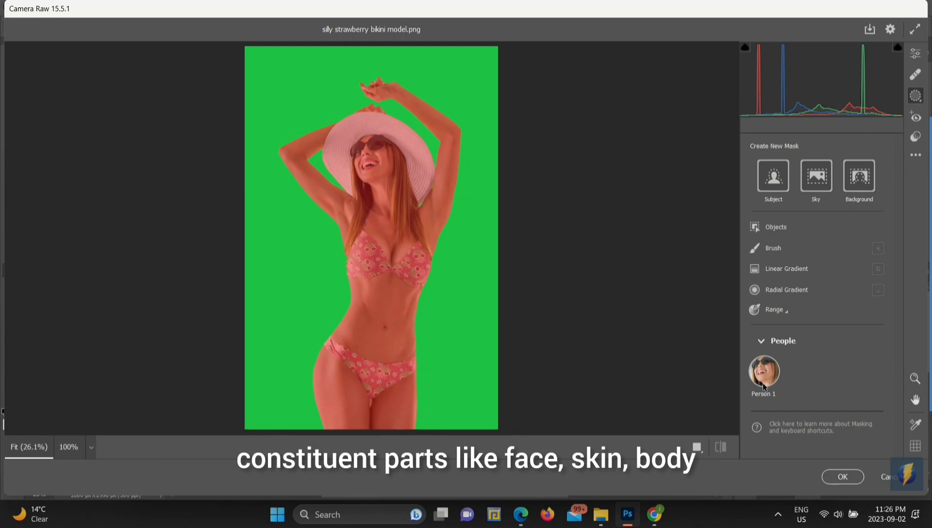
{"action": "left_click", "coordinate": [763, 374]}
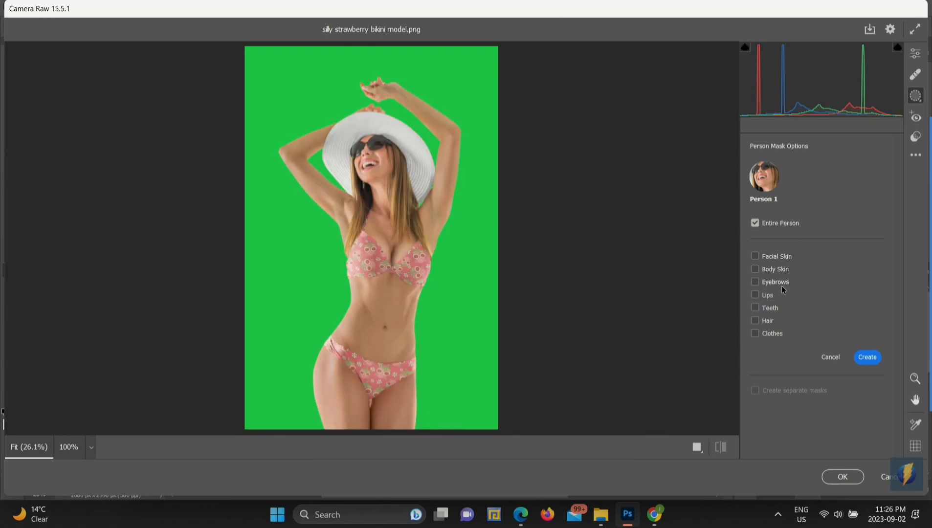
- Limit the Person 1 mask to Hair only and create the hair mask
{"action": "left_click", "coordinate": [756, 322]}
{"action": "left_click", "coordinate": [870, 358]}
{"action": "scroll", "coordinate": [902, 321], "scroll_direction": "down", "scroll_amount": 8}
{"action": "scroll", "coordinate": [907, 337], "scroll_direction": "down", "scroll_amount": 2}
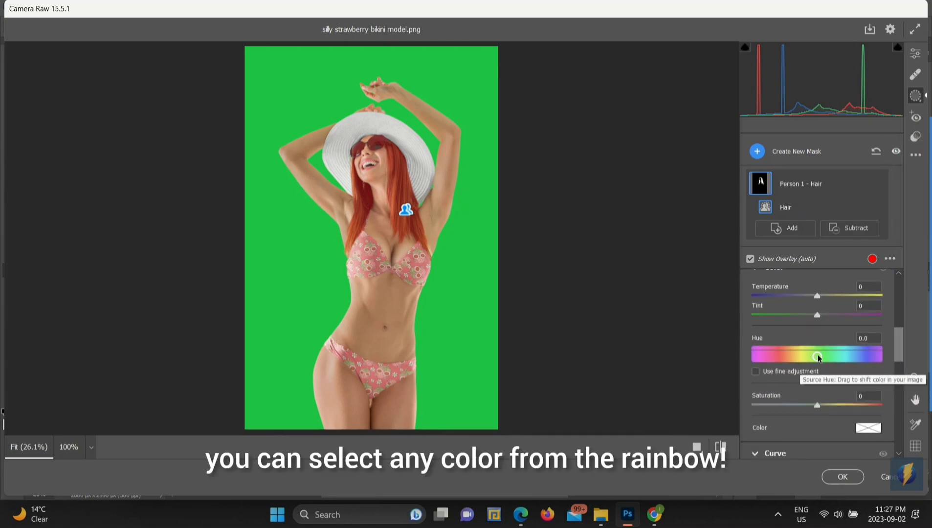
- Tune the hair mask to platinum blonde: Exposure +1.50, Tint +93, Hue +17.6, Saturation -11
{"action": "mouse_move", "coordinate": [815, 360]}
{"action": "left_mouse_down"}
{"action": "mouse_move", "coordinate": [738, 356]}
{"action": "mouse_move", "coordinate": [899, 374]}
{"action": "mouse_move", "coordinate": [823, 366]}
{"action": "left_mouse_up"}
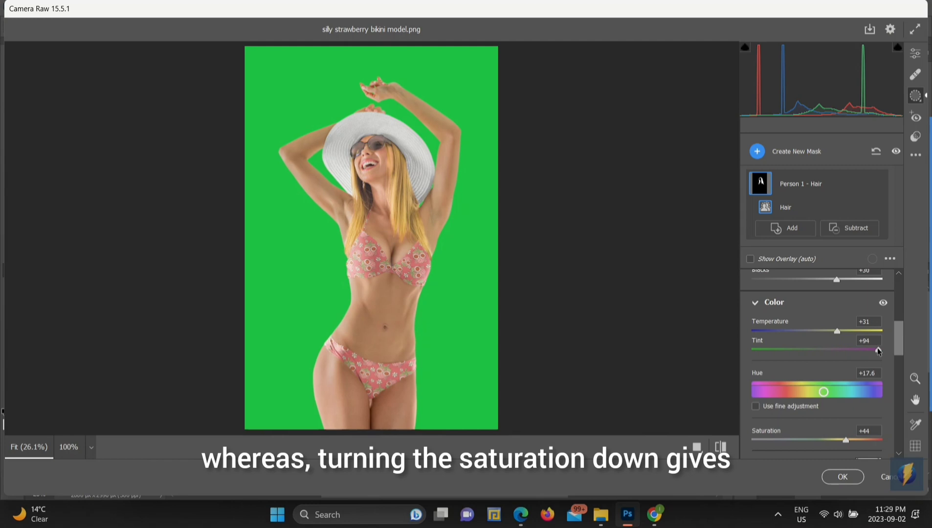
{"action": "left_click_drag", "start_coordinate": [879, 351], "coordinate": [877, 350]}
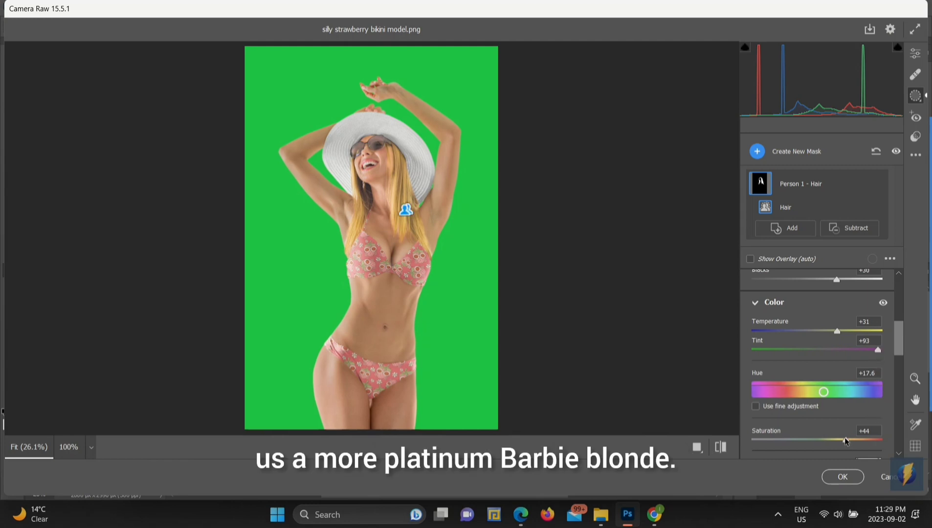
{"action": "left_click_drag", "start_coordinate": [846, 441], "coordinate": [804, 441]}
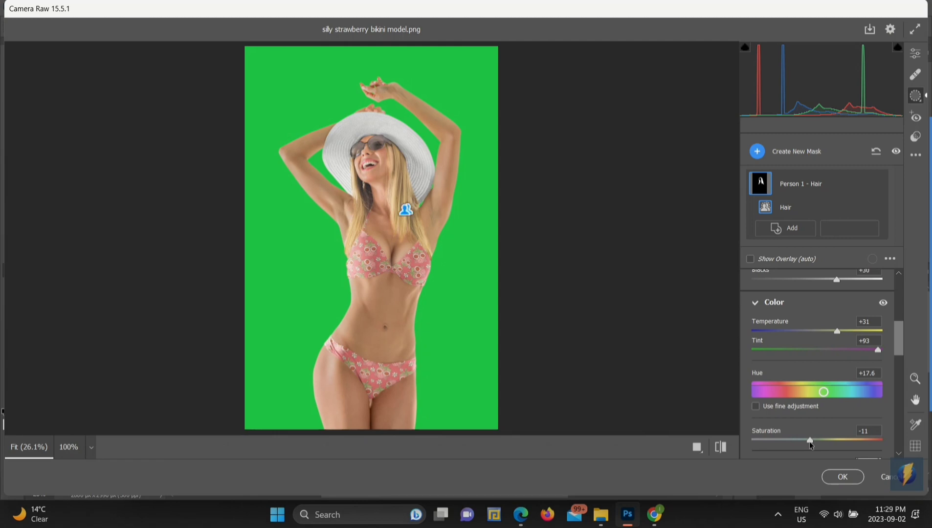
{"action": "left_click_drag", "start_coordinate": [898, 337], "coordinate": [901, 290]}
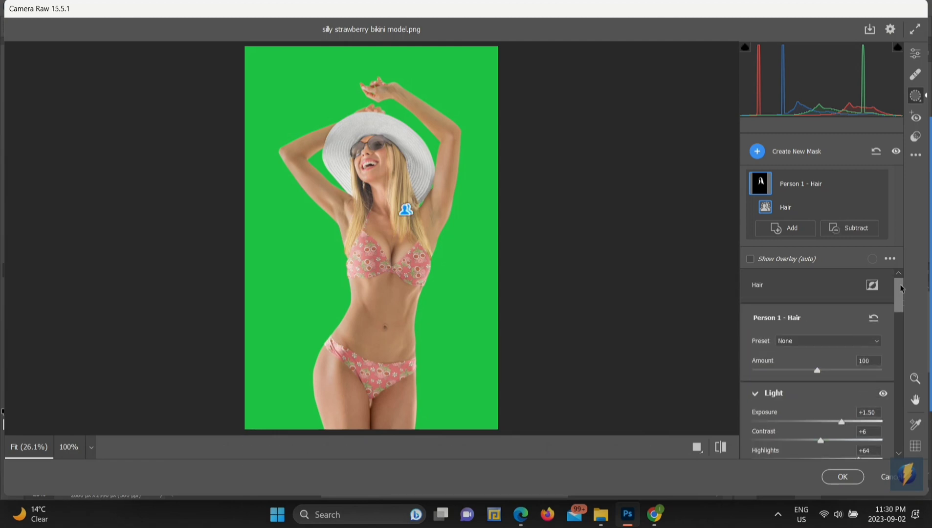
- Add a subtracting Brush to the Person 1 hair mask with size 31 and flow 77
{"action": "left_click", "coordinate": [857, 228]}
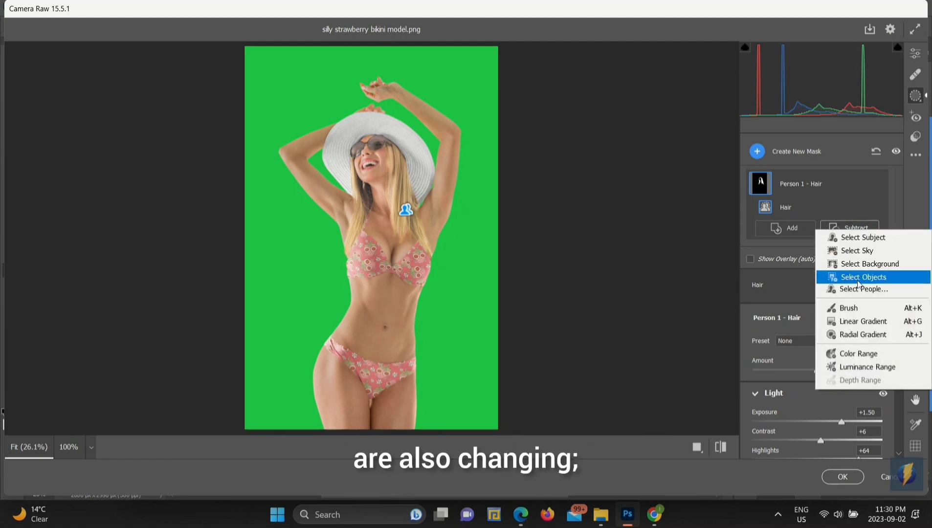
{"action": "left_click", "coordinate": [855, 305]}
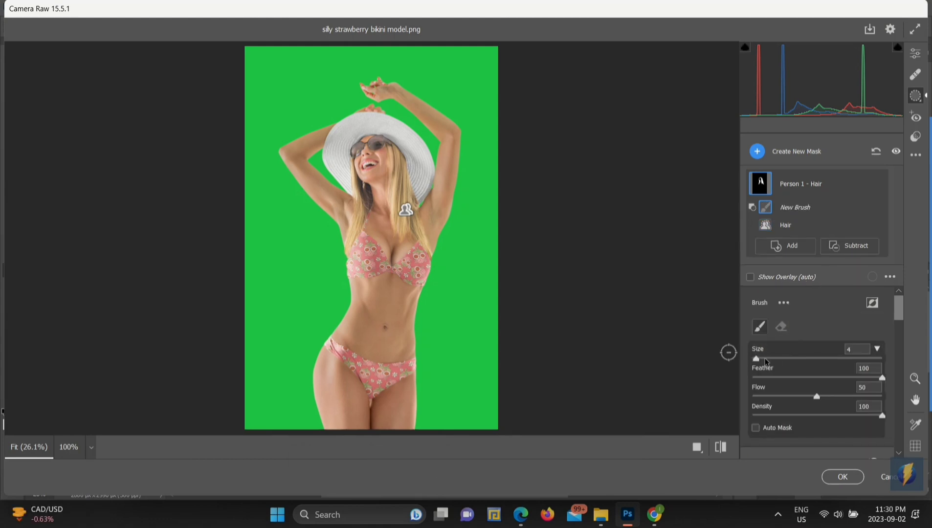
{"action": "mouse_move", "coordinate": [755, 361]}
{"action": "left_mouse_down"}
{"action": "mouse_move", "coordinate": [792, 363]}
{"action": "mouse_move", "coordinate": [753, 362]}
{"action": "left_mouse_up"}
{"action": "left_click_drag", "start_coordinate": [820, 398], "coordinate": [851, 398]}
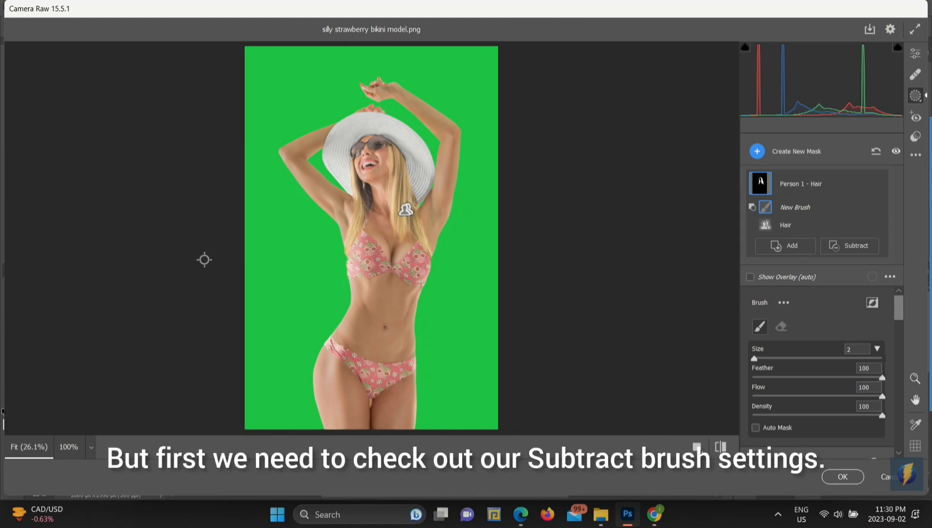
{"action": "key", "text": "ctrl+plus"}
{"action": "key", "text": "ctrl+plus"}
{"action": "key", "text": "ctrl+plus"}
{"action": "left_click", "coordinate": [91, 447]}
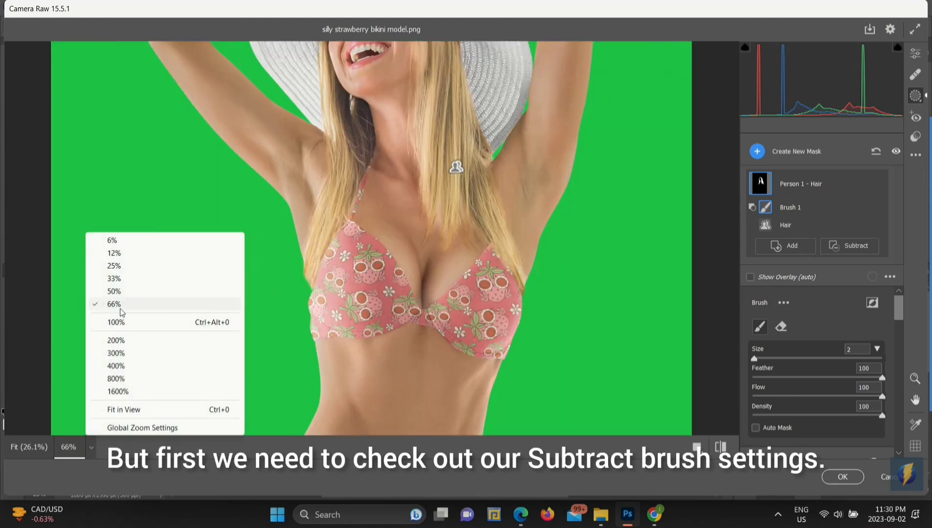
{"action": "left_click", "coordinate": [115, 291]}
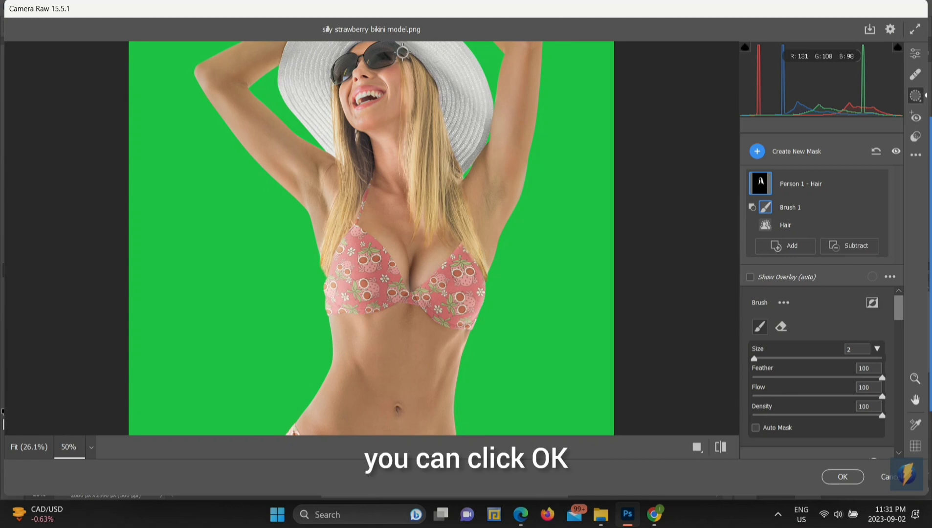
- Zoom out and commit the Camera Raw hair edits to Layer 1 as a smart filter
{"action": "key", "text": "ctrl+minus"}
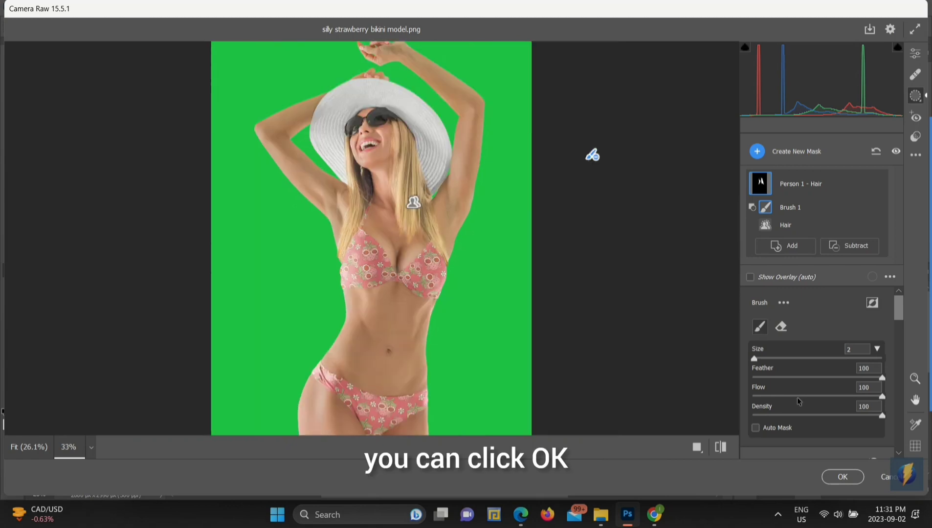
{"action": "left_click", "coordinate": [842, 476]}
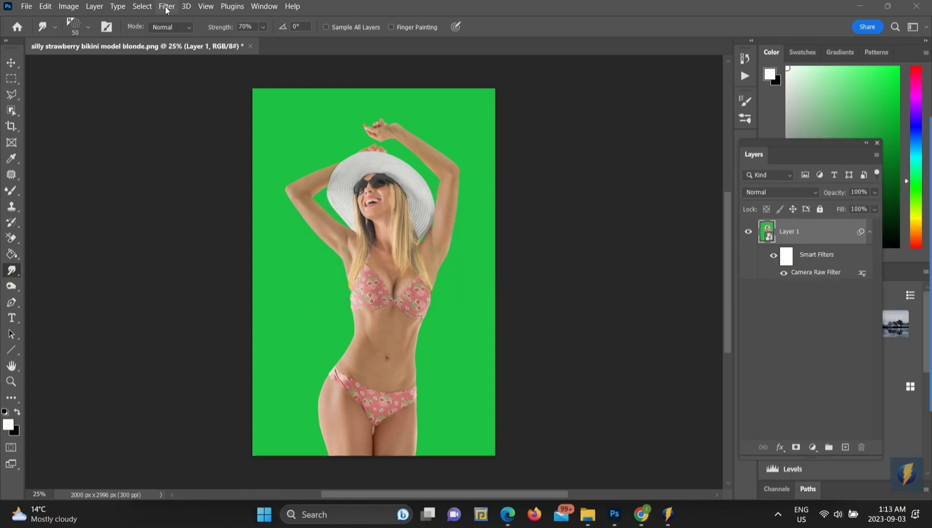
- Reopen the photo in the Camera Raw Filter and zoom the preview toward the model
{"action": "left_click", "coordinate": [167, 7]}
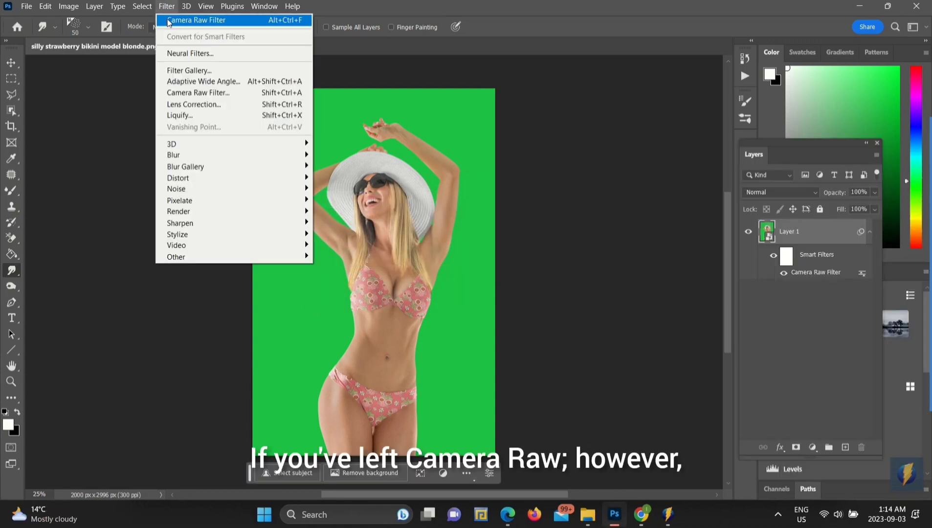
{"action": "left_click", "coordinate": [239, 93]}
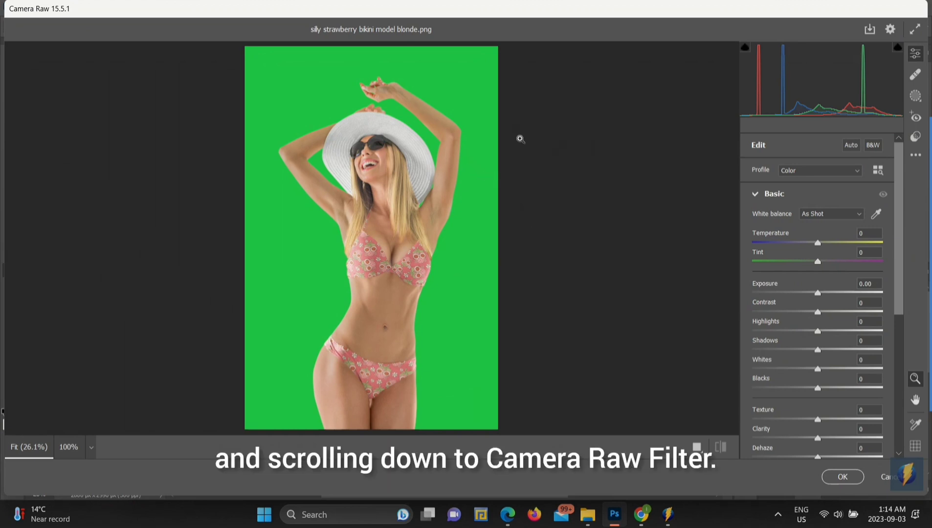
{"action": "left_click_drag", "start_coordinate": [519, 134], "coordinate": [538, 272]}
{"action": "left_click_drag", "start_coordinate": [536, 125], "coordinate": [547, 320]}
{"action": "left_click_drag", "start_coordinate": [527, 117], "coordinate": [528, 348]}
{"action": "left_click_drag", "start_coordinate": [545, 112], "coordinate": [537, 82]}
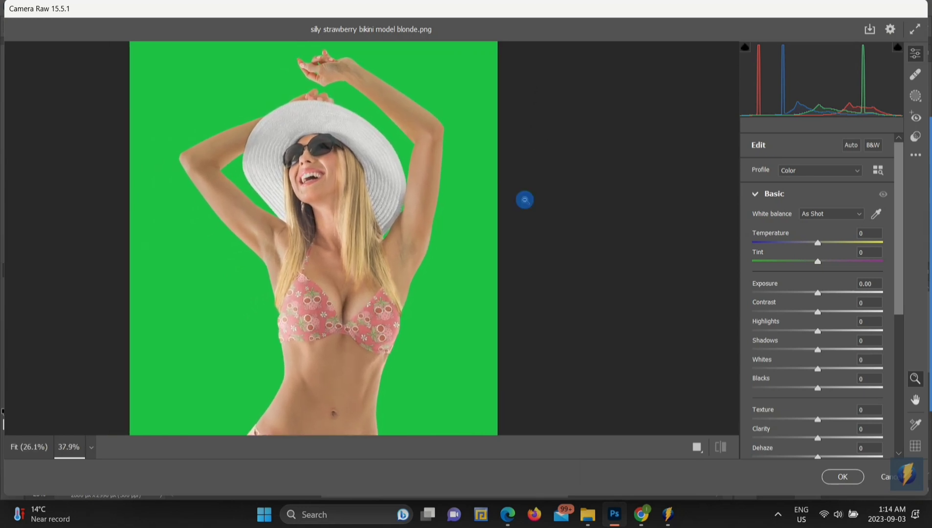
{"action": "left_click_drag", "start_coordinate": [526, 199], "coordinate": [526, 115]}
- Magnify the hair and bikini top, then start a new mask showing Person 1
{"action": "left_click_drag", "start_coordinate": [528, 228], "coordinate": [531, 110]}
{"action": "left_click_drag", "start_coordinate": [523, 262], "coordinate": [534, 116]}
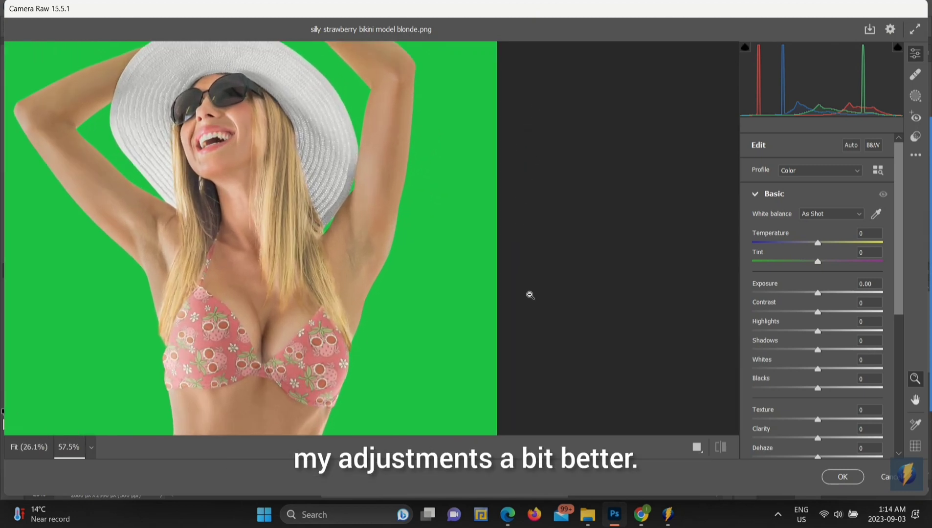
{"action": "left_click_drag", "start_coordinate": [528, 285], "coordinate": [535, 152]}
{"action": "left_click_drag", "start_coordinate": [528, 279], "coordinate": [537, 148]}
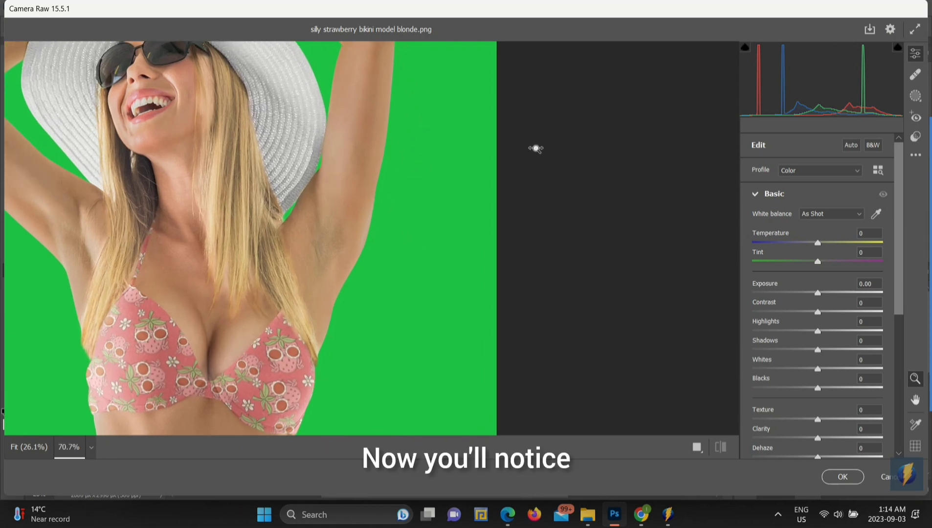
{"action": "left_click_drag", "start_coordinate": [558, 245], "coordinate": [563, 178]}
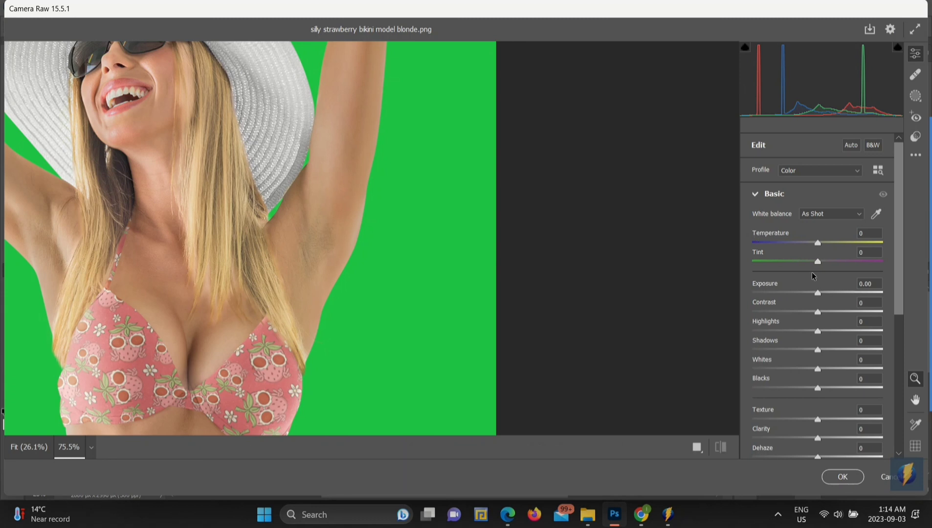
{"action": "left_click", "coordinate": [915, 97]}
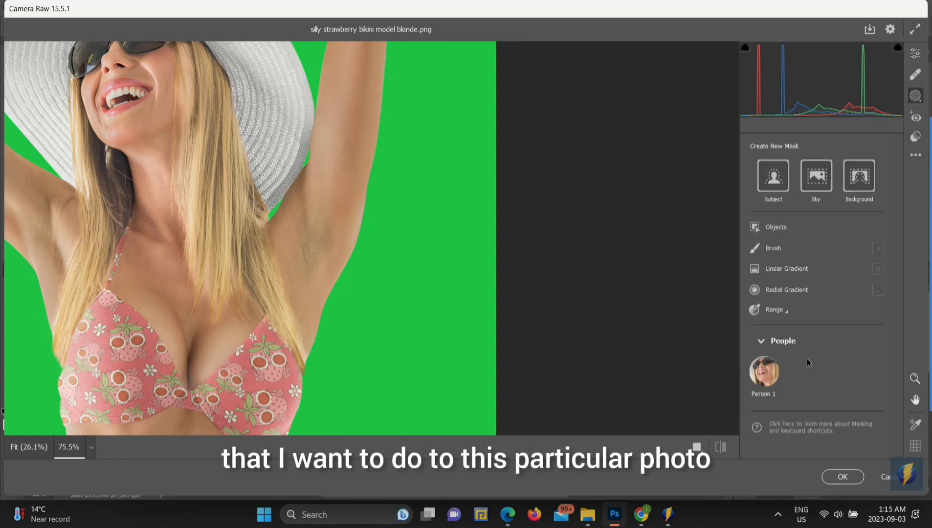
- Select Person 1 and set its mask options to Clothes only, with Hair unchecked
{"action": "left_click", "coordinate": [764, 373]}
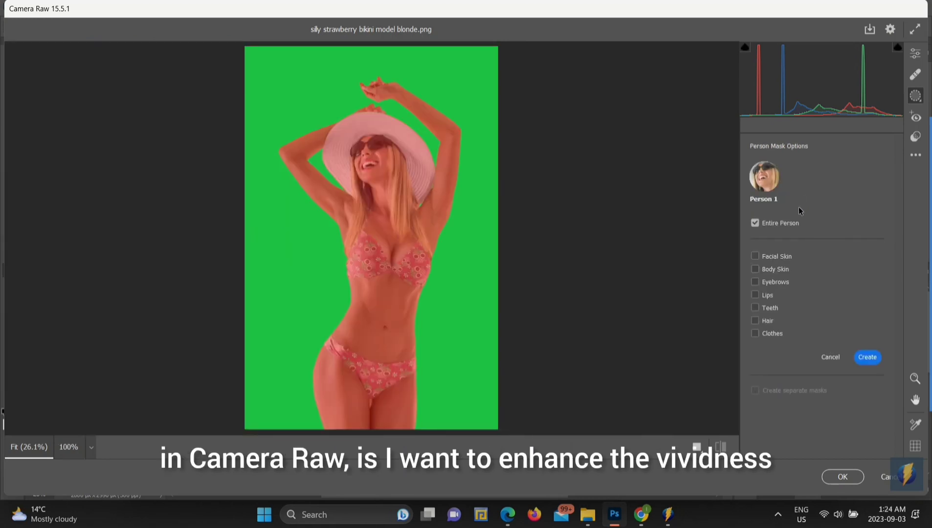
{"action": "left_click", "coordinate": [754, 333]}
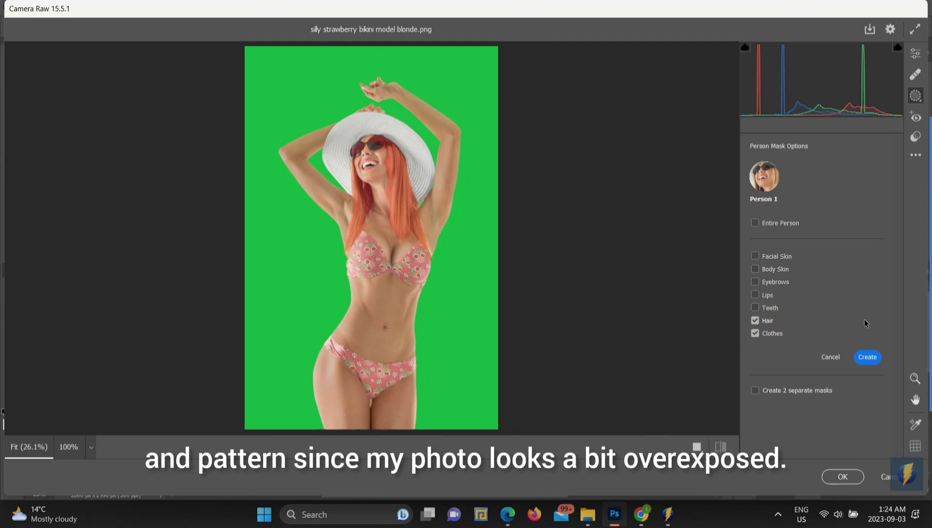
{"action": "left_click", "coordinate": [756, 321]}
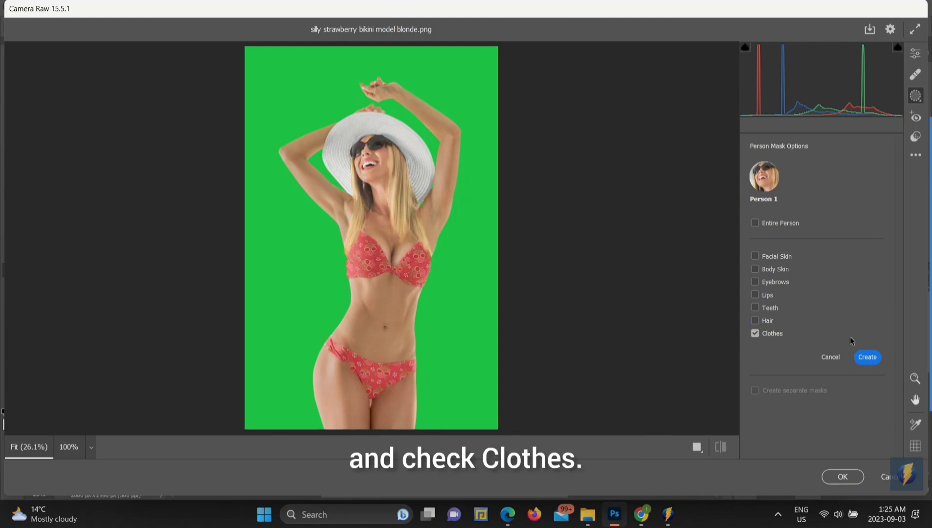
- Create the Person 1 - Clothes mask and set Saturation +90 and Contrast +18
{"action": "left_click", "coordinate": [868, 358]}
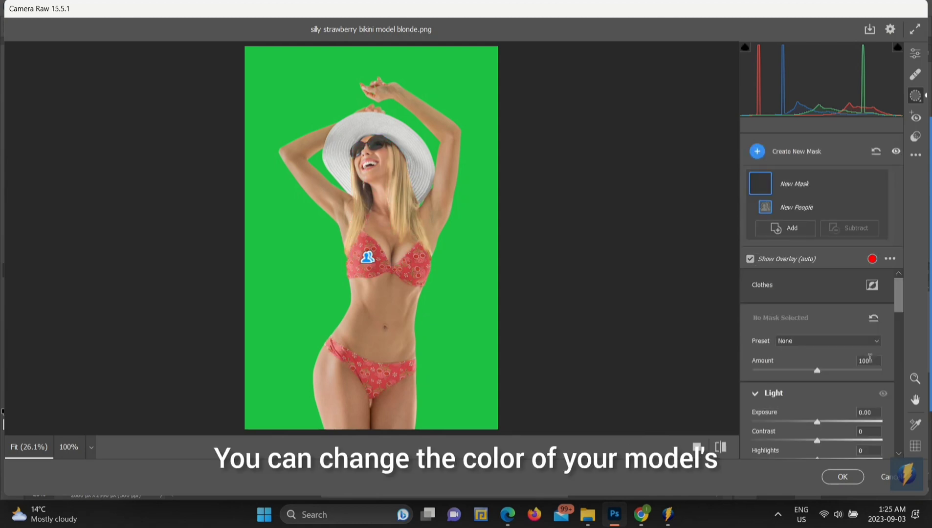
{"action": "scroll", "coordinate": [903, 319], "scroll_direction": "down", "scroll_amount": 1}
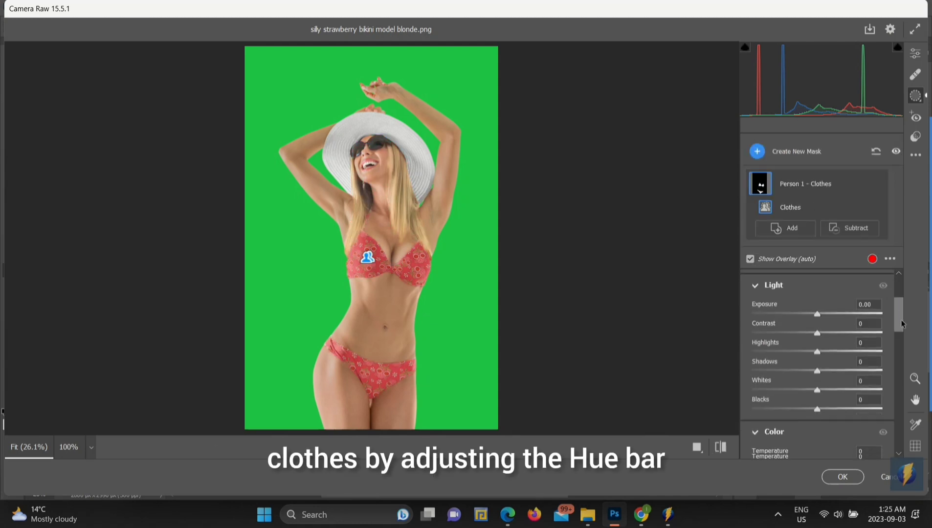
{"action": "left_click_drag", "start_coordinate": [901, 320], "coordinate": [901, 354]}
{"action": "left_click_drag", "start_coordinate": [817, 379], "coordinate": [841, 381]}
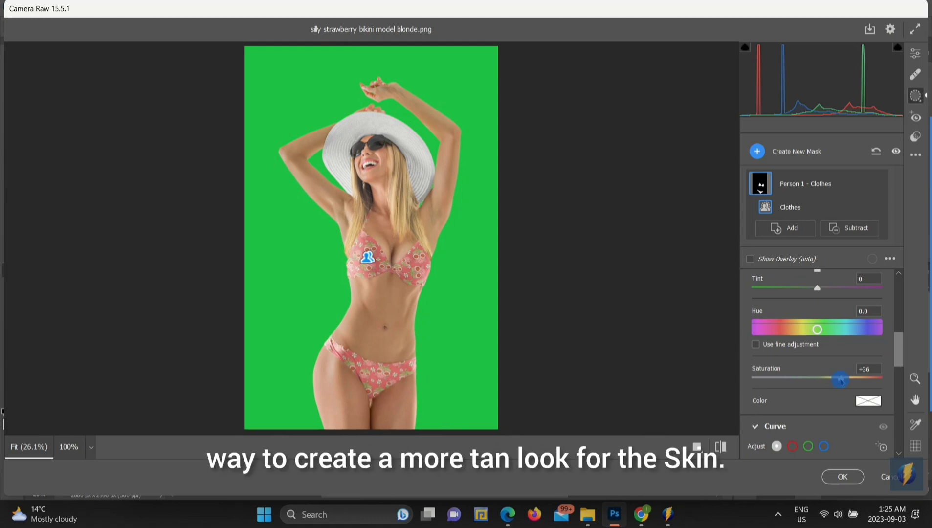
{"action": "left_click_drag", "start_coordinate": [841, 382], "coordinate": [875, 381]}
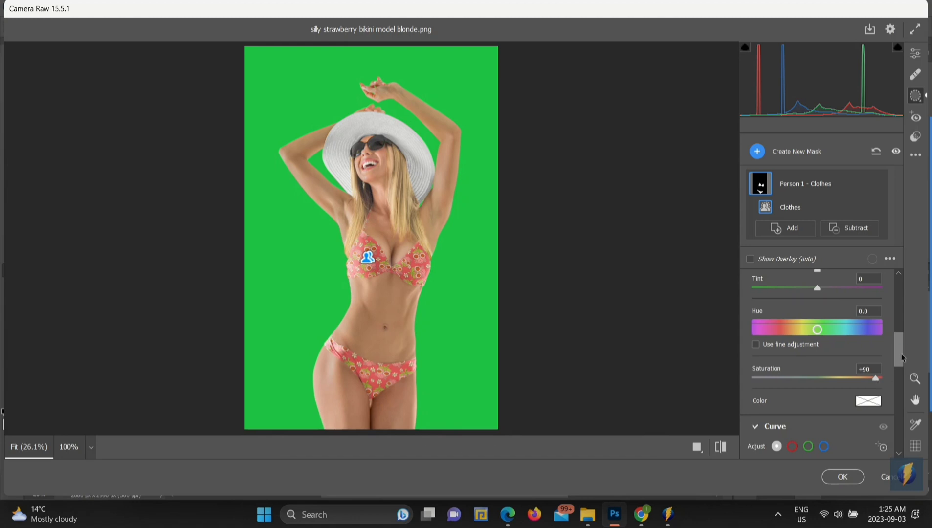
{"action": "left_click_drag", "start_coordinate": [903, 357], "coordinate": [903, 319]}
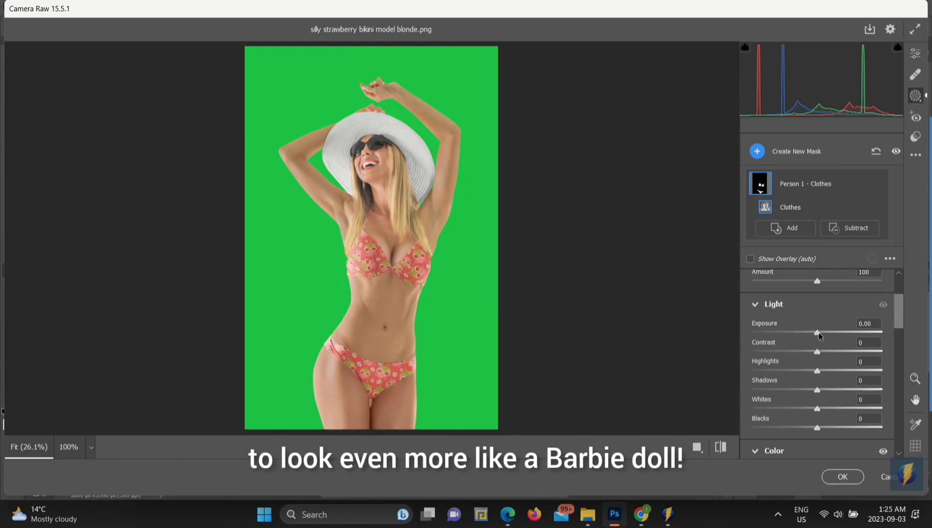
{"action": "mouse_move", "coordinate": [819, 354]}
{"action": "left_mouse_down"}
{"action": "mouse_move", "coordinate": [807, 353]}
{"action": "mouse_move", "coordinate": [830, 353]}
{"action": "left_mouse_up"}
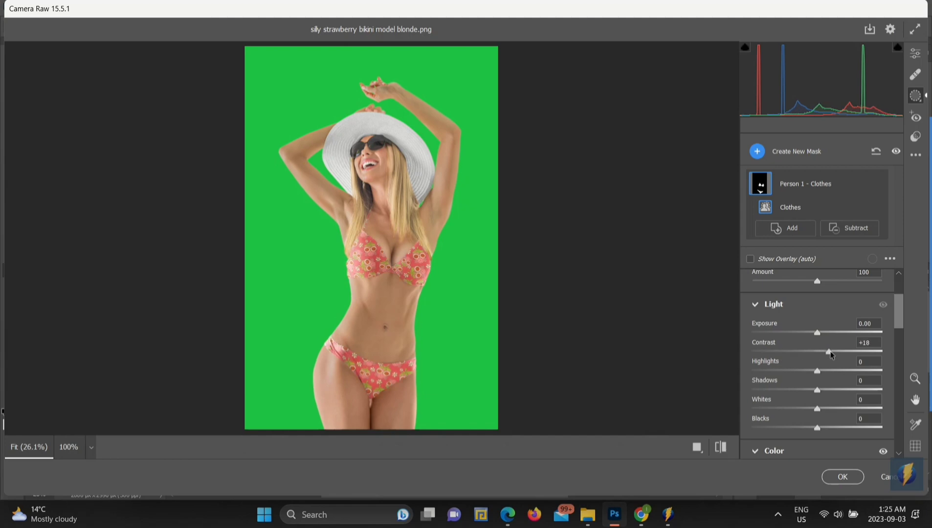